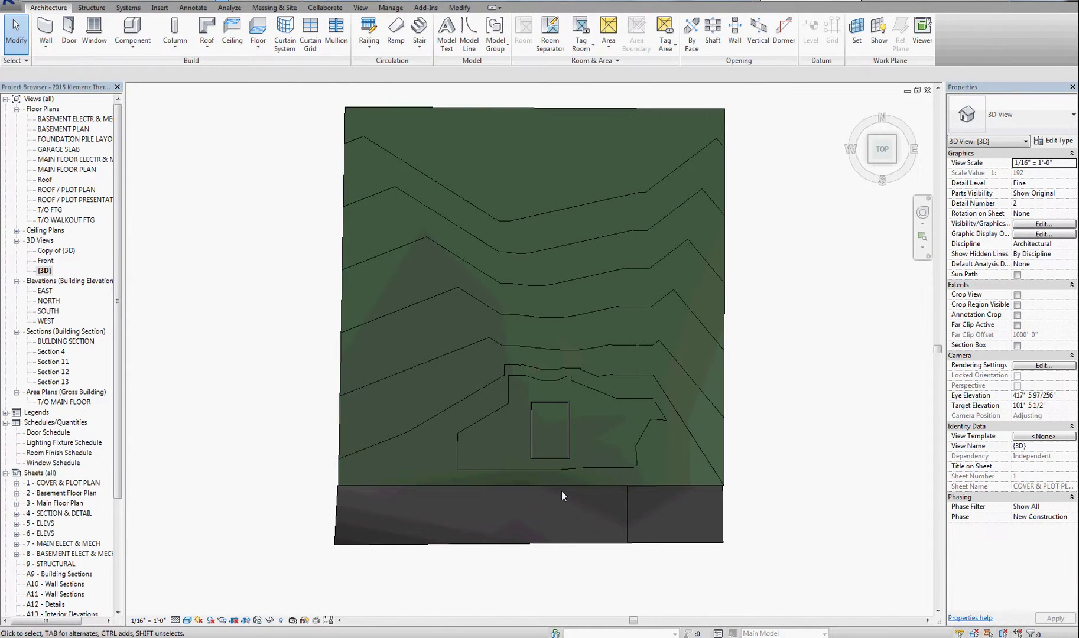
Open the ROOF / PLOT PLAN floor plan and zoom in around the north symbol
double_click(73, 190)
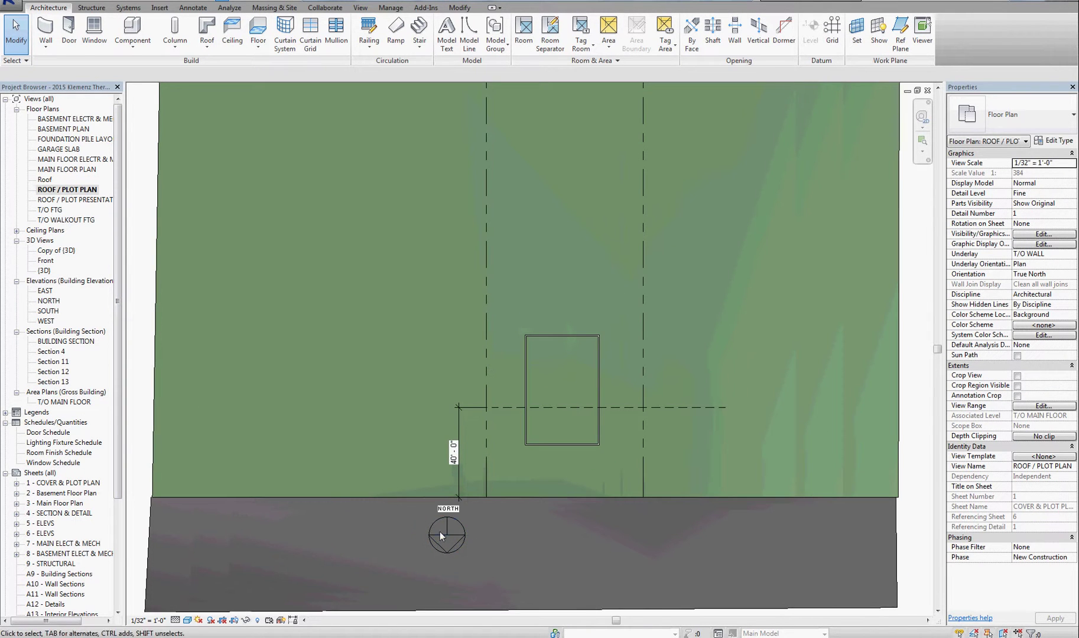
scroll(455, 535, "up", 1)
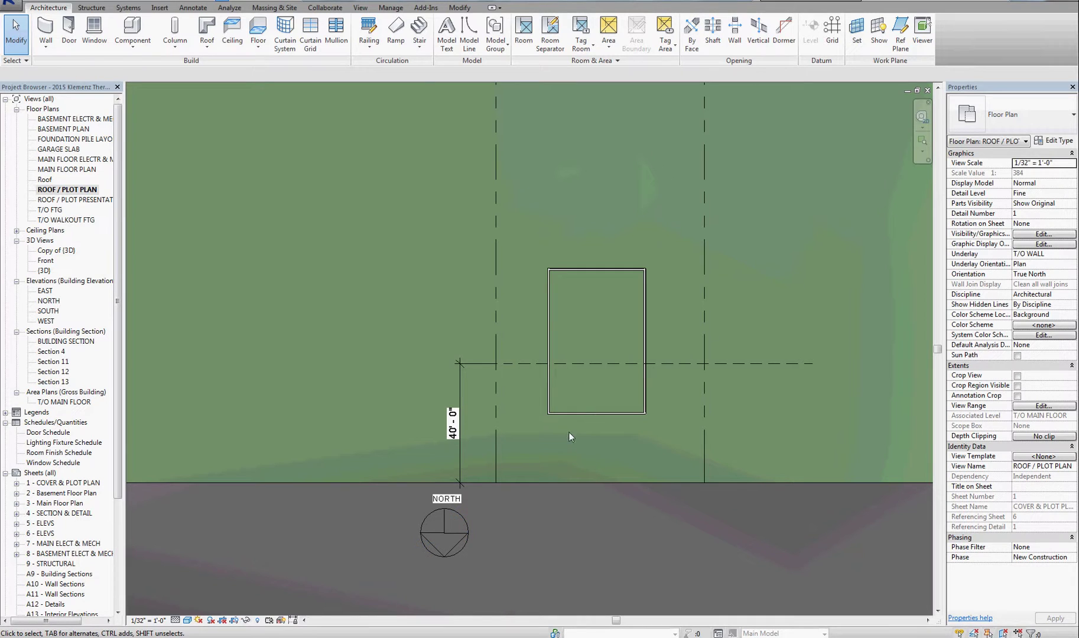
scroll(446, 429, "down", 3)
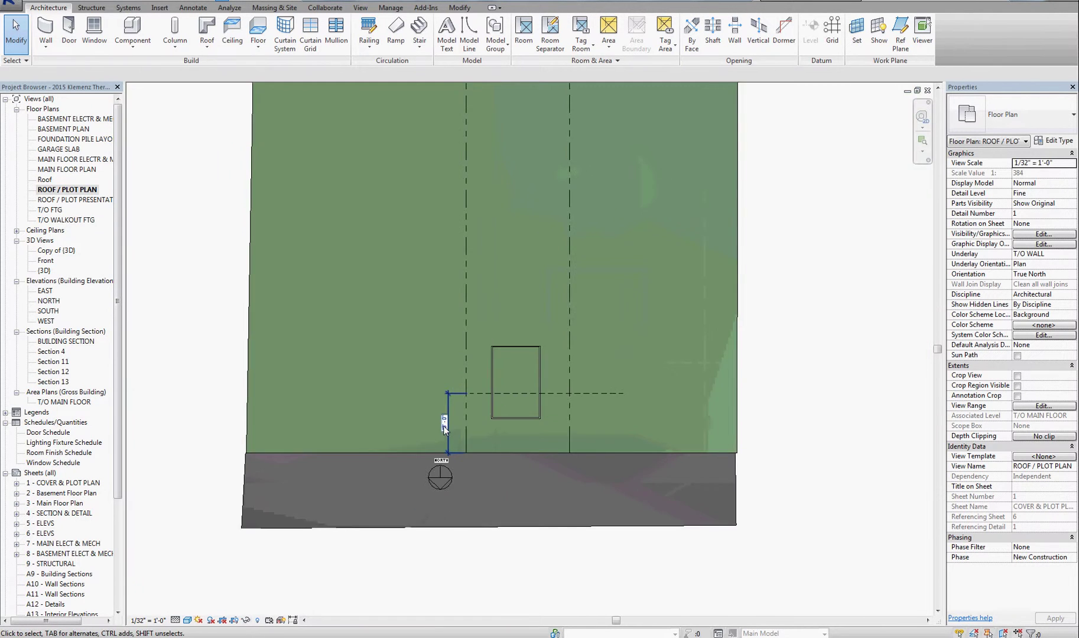
scroll(512, 408, "up", 2)
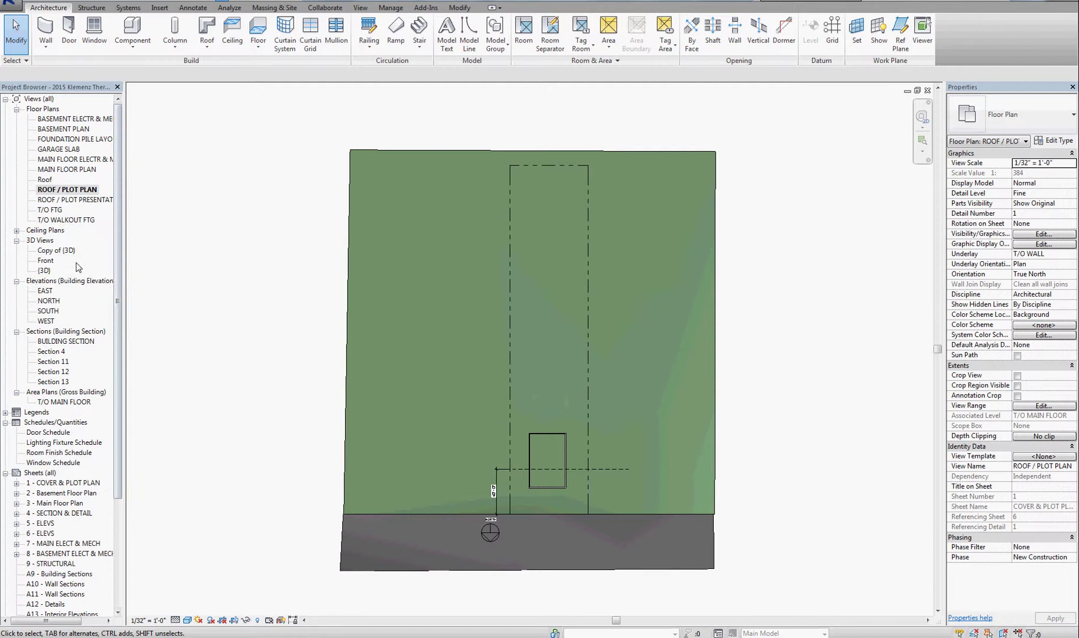
Keep the plot plan's Orientation at True North, then switch to the {3D} site view
left_click(1055, 274)
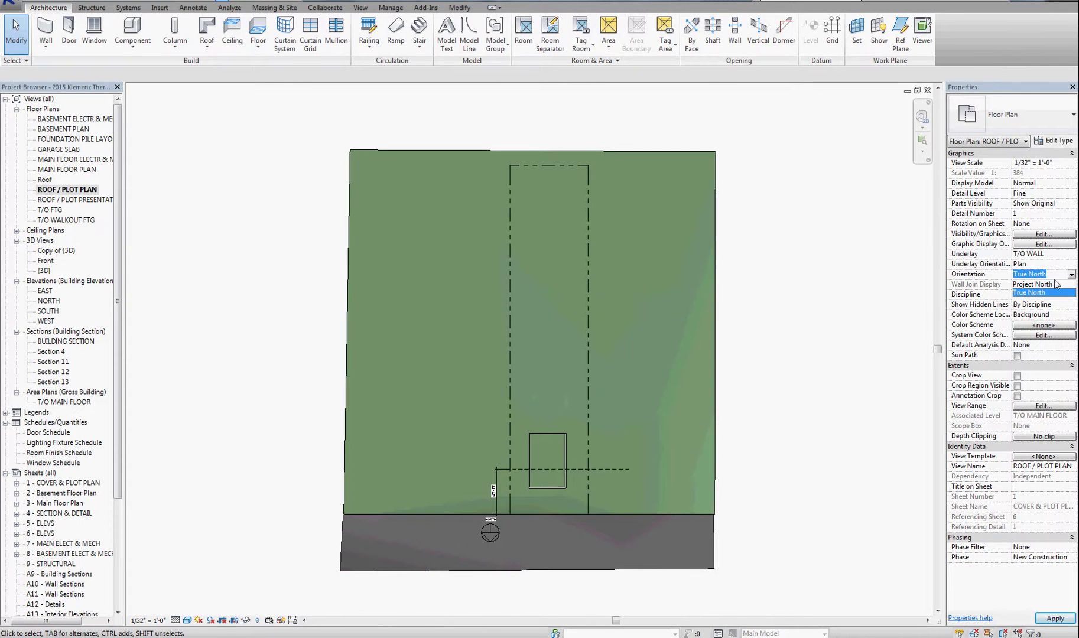
left_click(1043, 293)
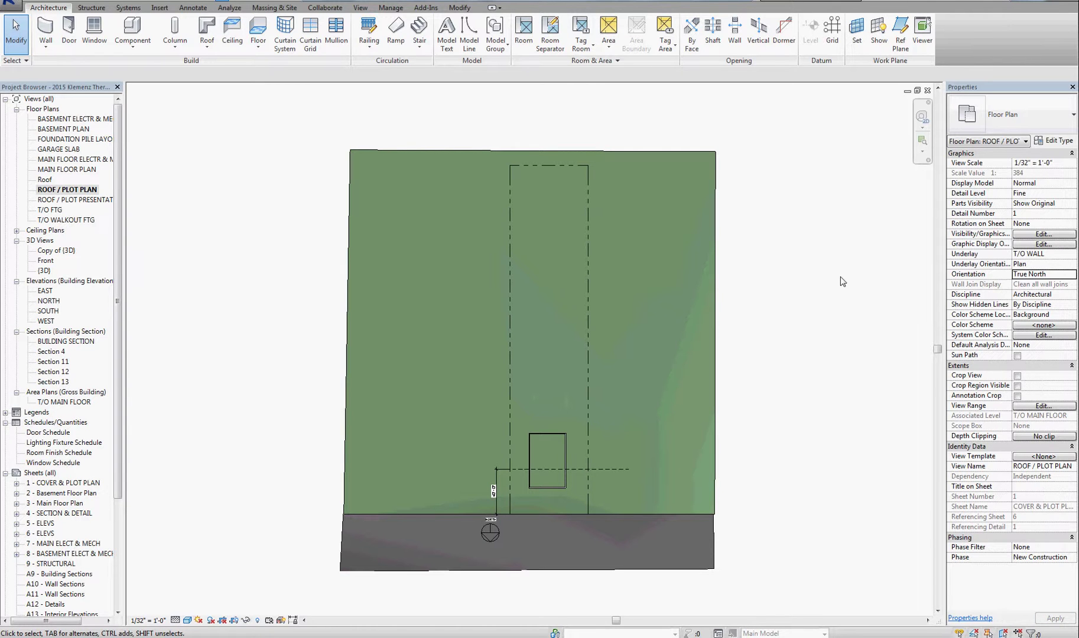
double_click(44, 270)
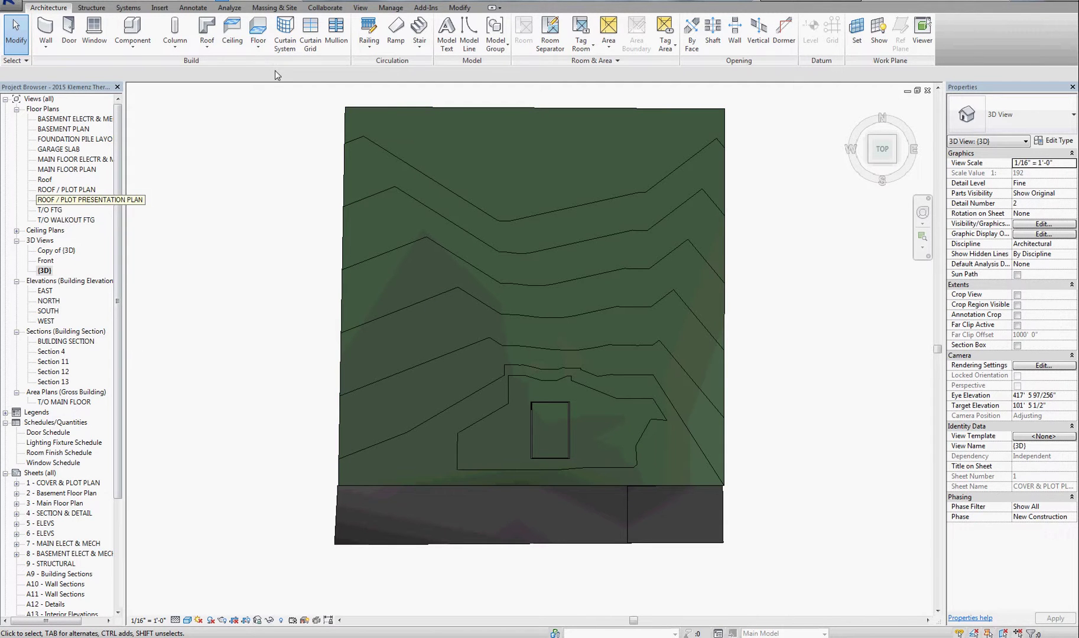
Check the Manage tab's Position options without choosing one, then reopen ROOF / PLOT PLAN
left_click(390, 9)
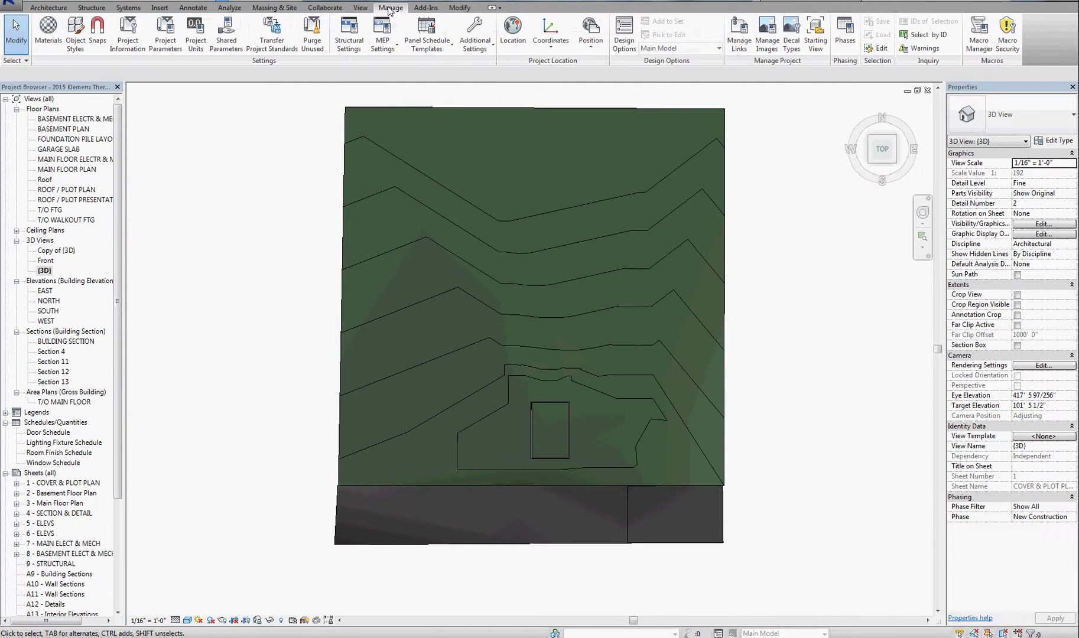
left_click(591, 46)
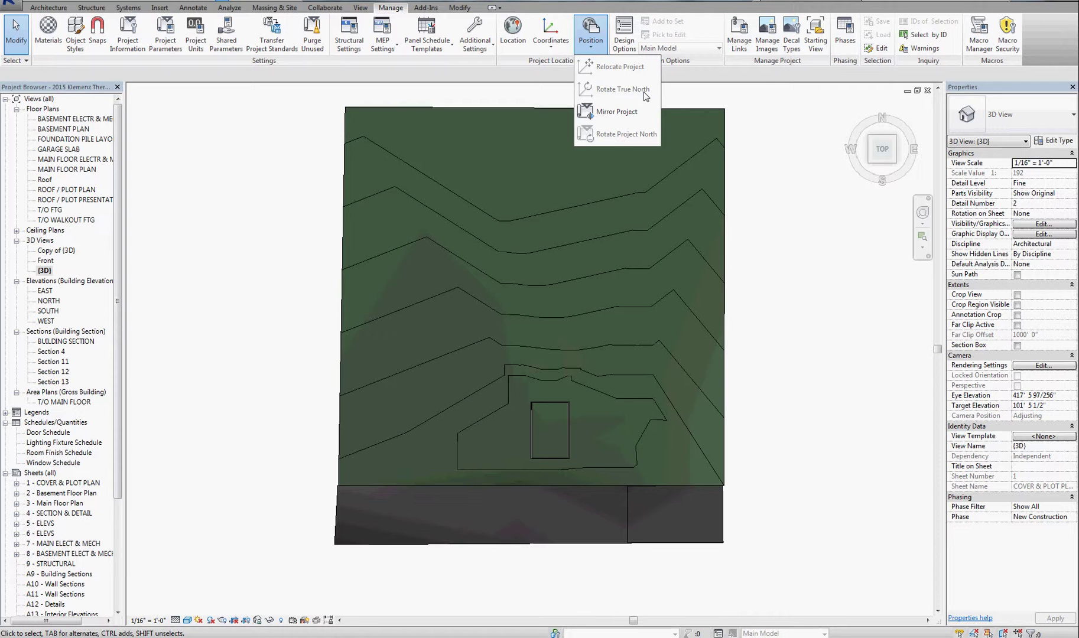
left_click(719, 211)
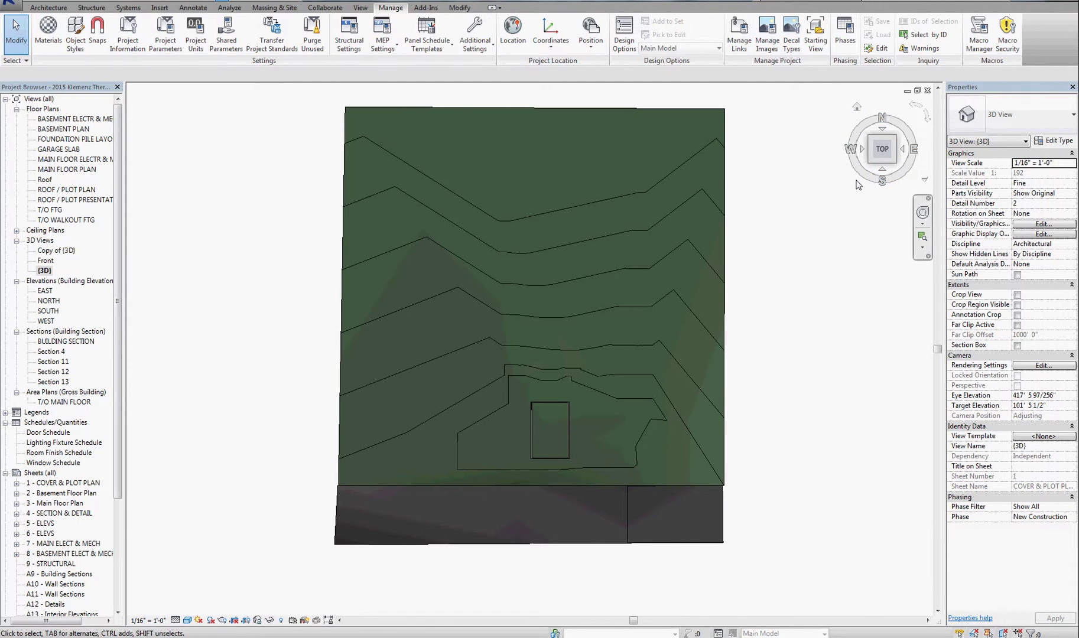
double_click(66, 189)
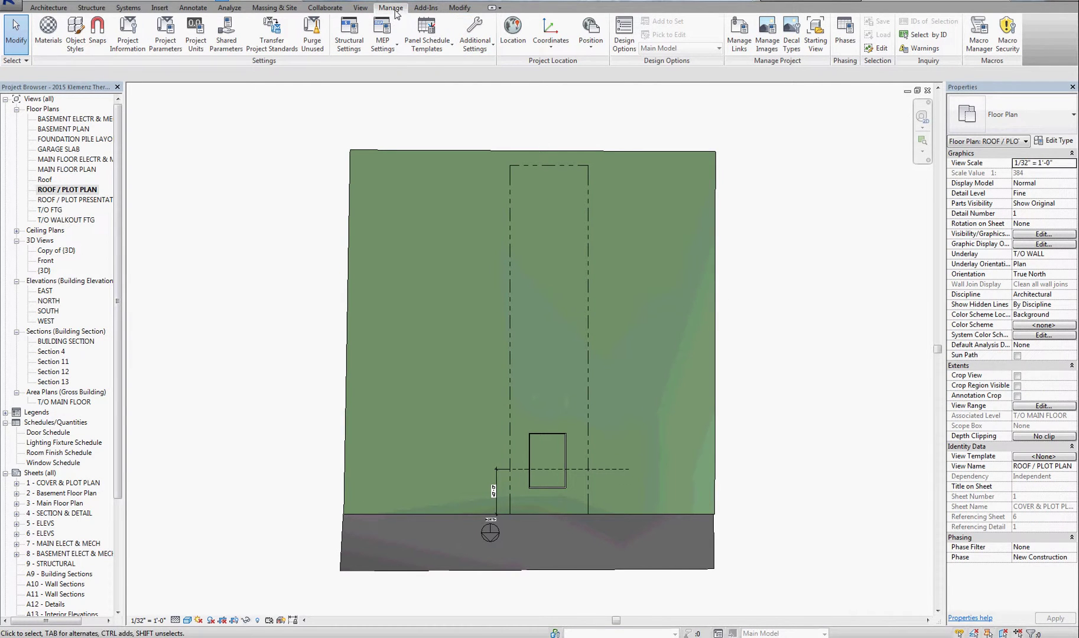
Rotate True North 180° from a vertical start ray and check the flipped north arrow
left_click(591, 52)
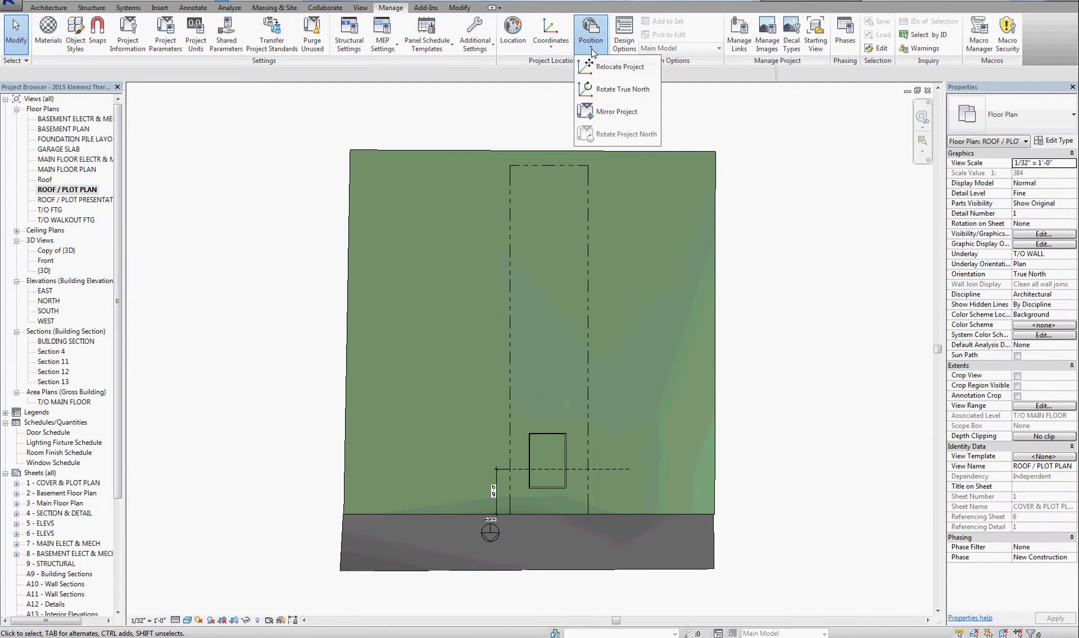
left_click(621, 89)
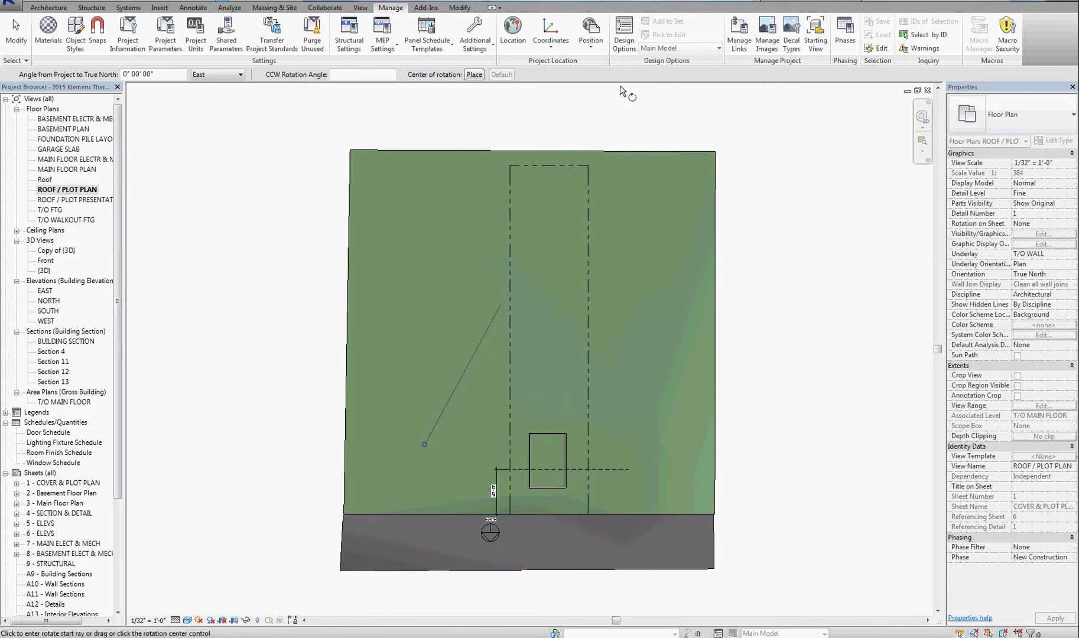
left_click(436, 140)
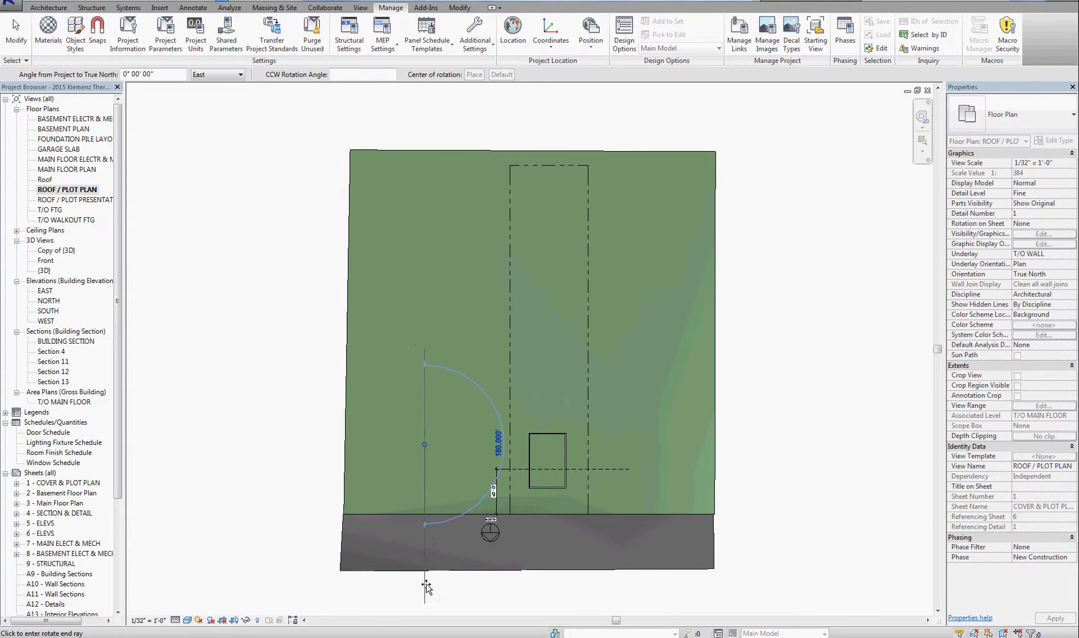
left_click(425, 586)
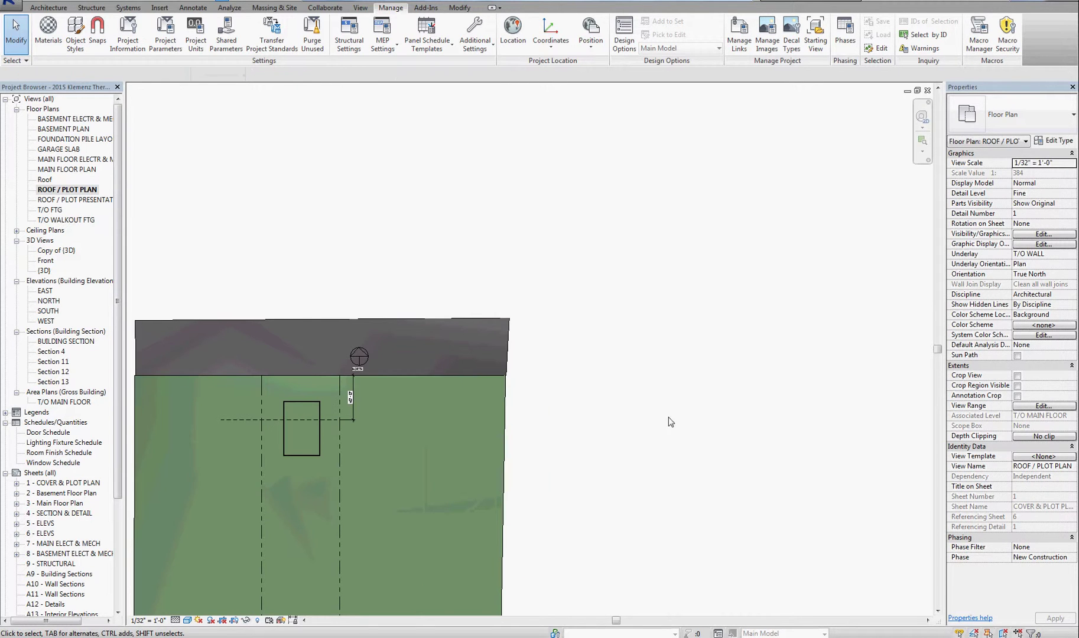
middle_click_drag(650, 452, 695, 332)
scroll(452, 250, "up", 3)
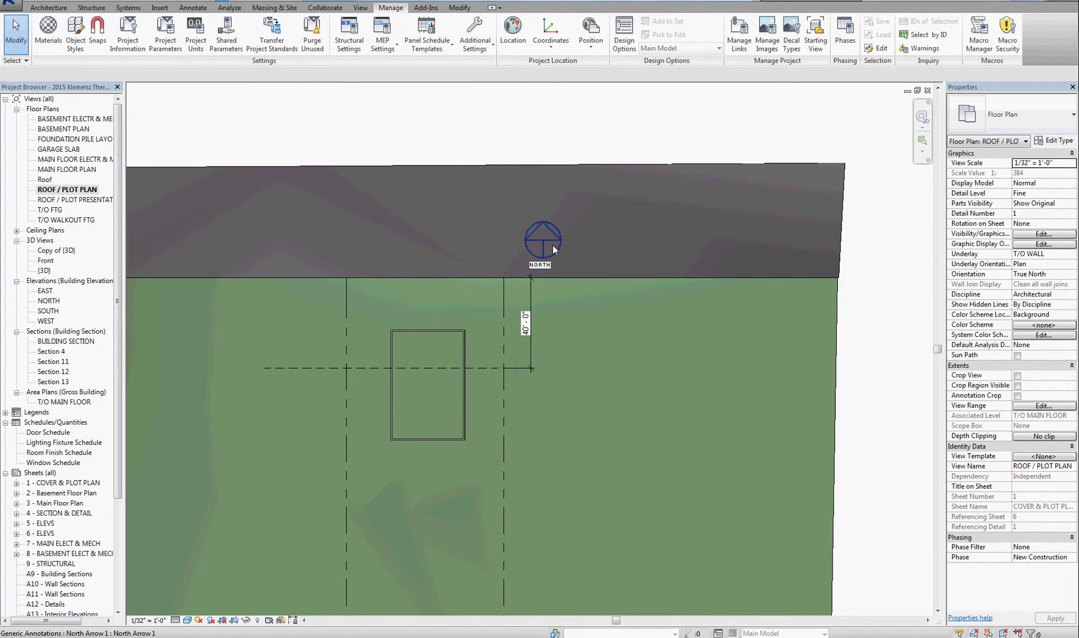
scroll(603, 224, "down", 3)
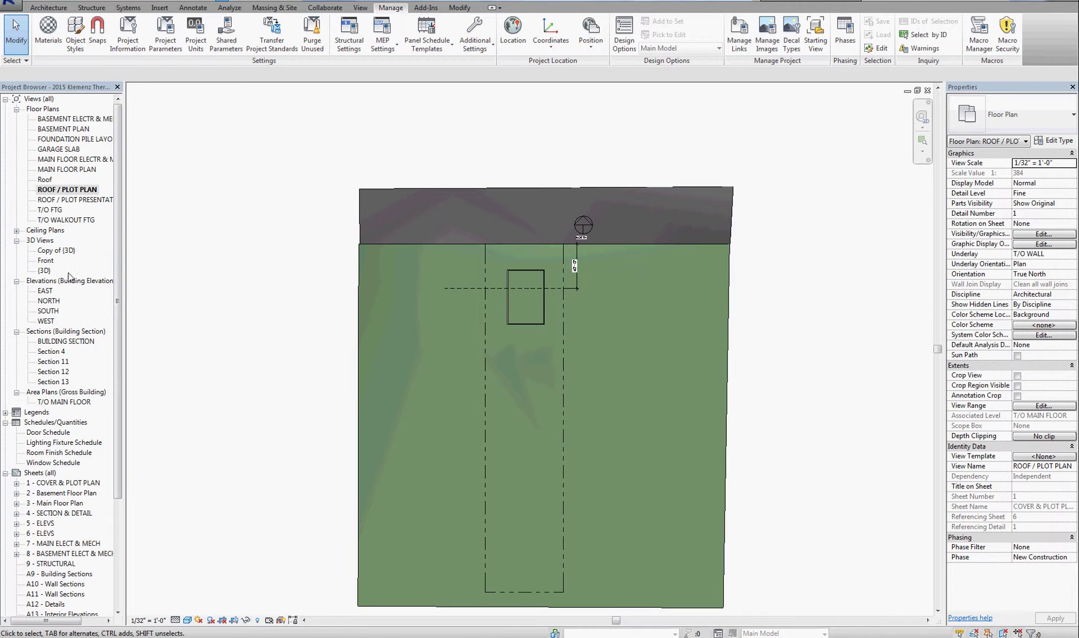
Open the {3D} view and turn the top view two quarter turns
double_click(44, 270)
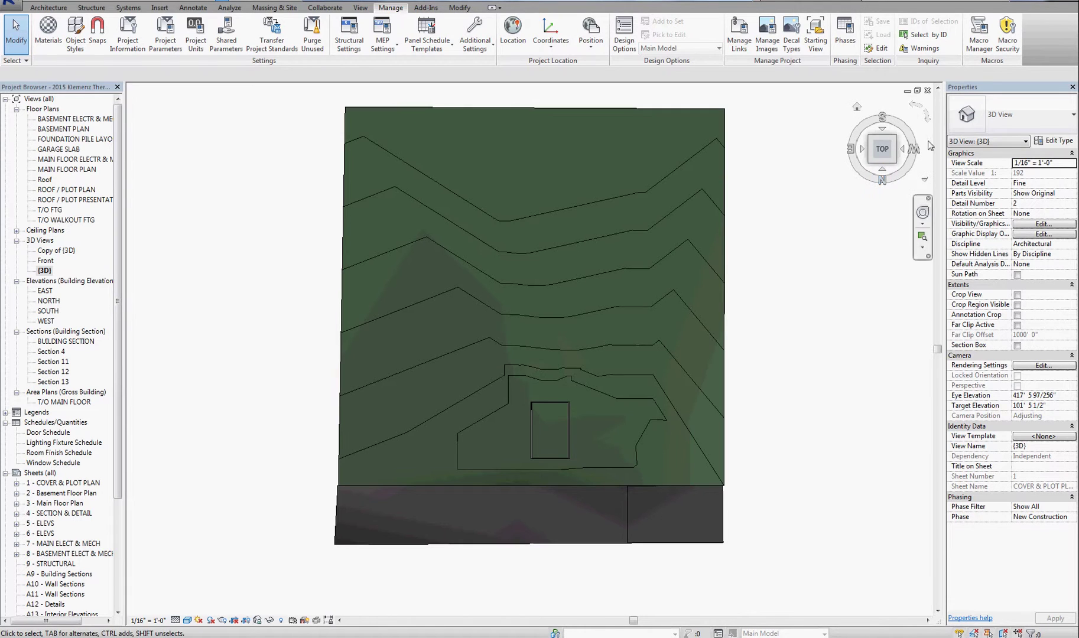
left_click(929, 120)
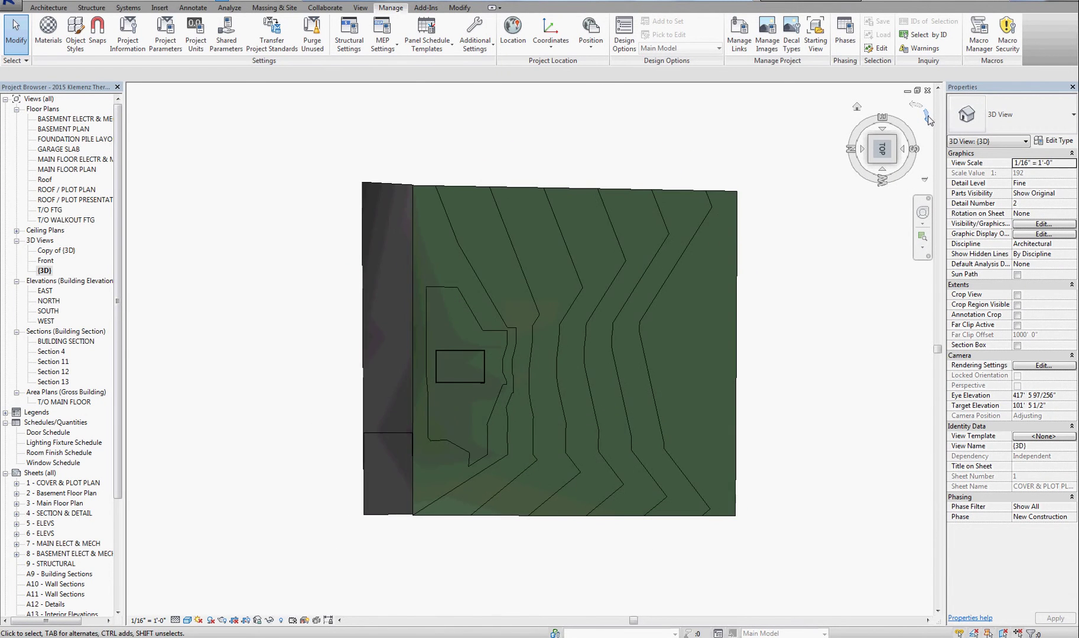
left_click(929, 120)
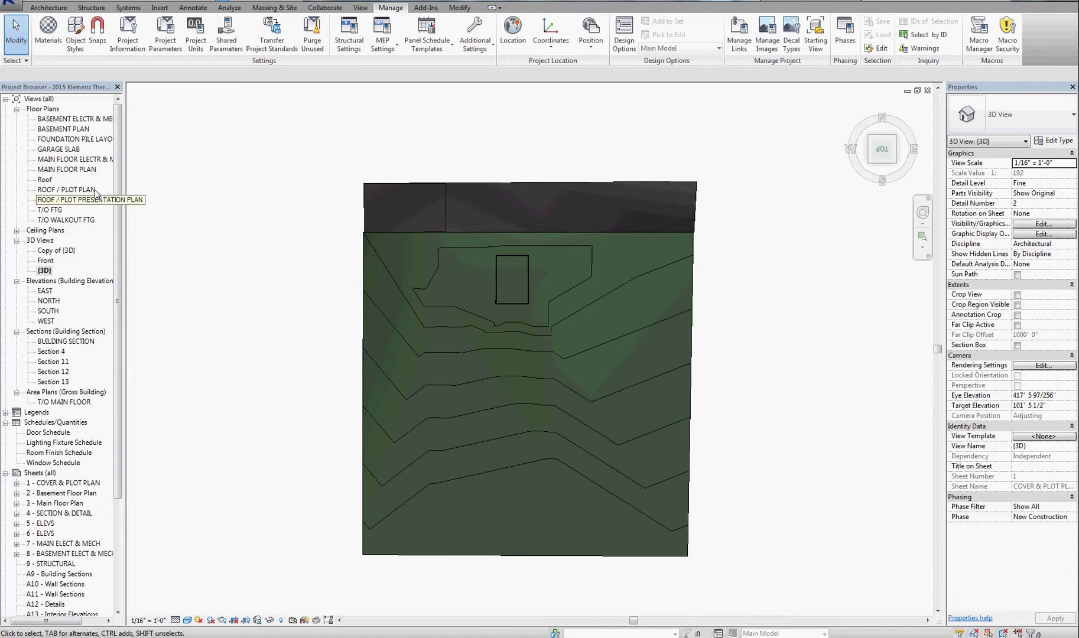
Reopen the ROOF / PLOT PLAN view and reposition the site in the window
double_click(74, 190)
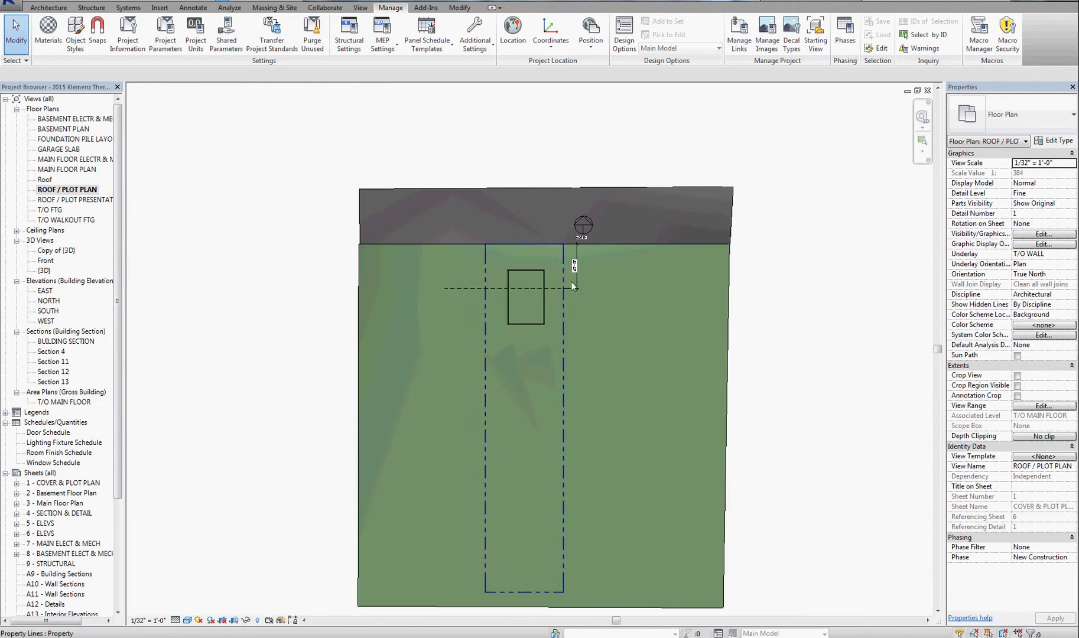
scroll(533, 317, "down", 1)
scroll(514, 269, "up", 2)
middle_click_drag(557, 343, 541, 301)
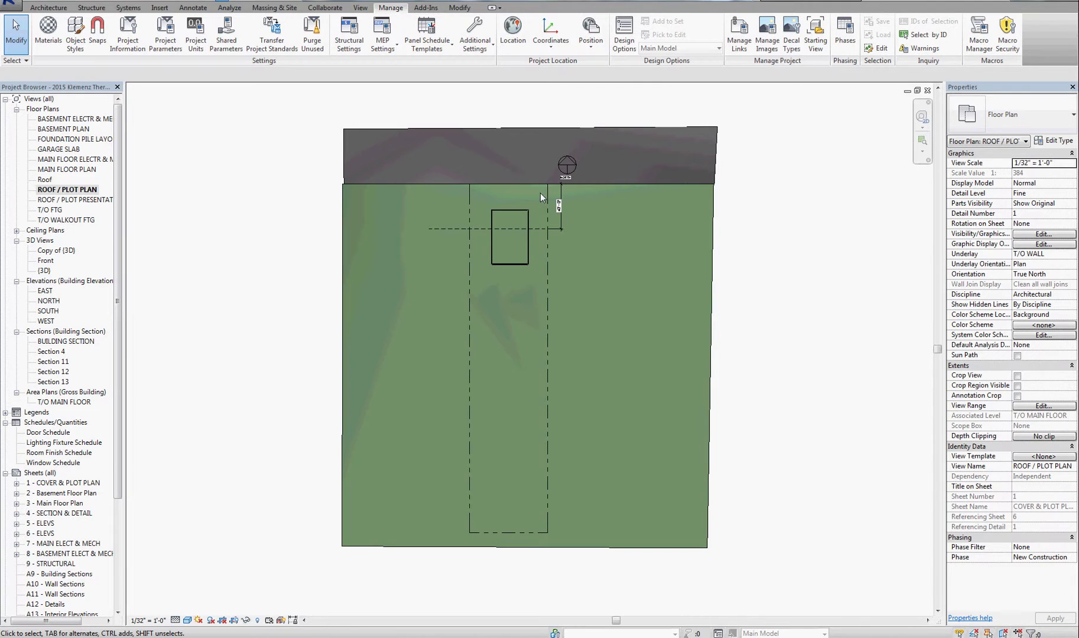
Change the view's Orientation from True North to Project North and pan to the site
left_click(1071, 277)
left_click(1072, 276)
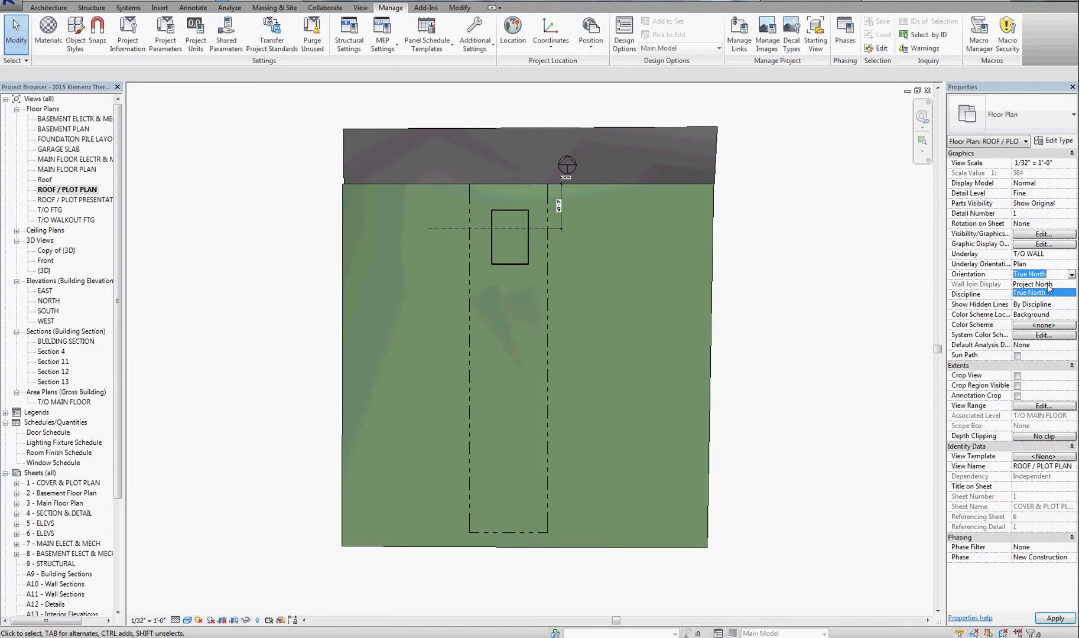
left_click(1047, 285)
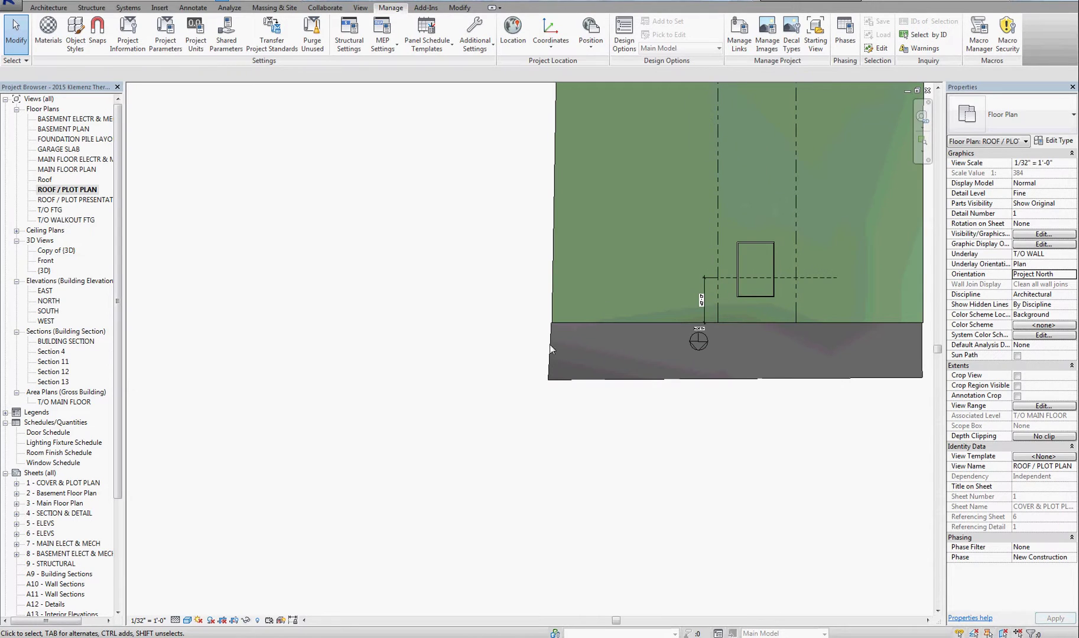
mouse_move(615, 302)
middle_mouse_down()
mouse_move(510, 390)
mouse_move(525, 389)
middle_mouse_up()
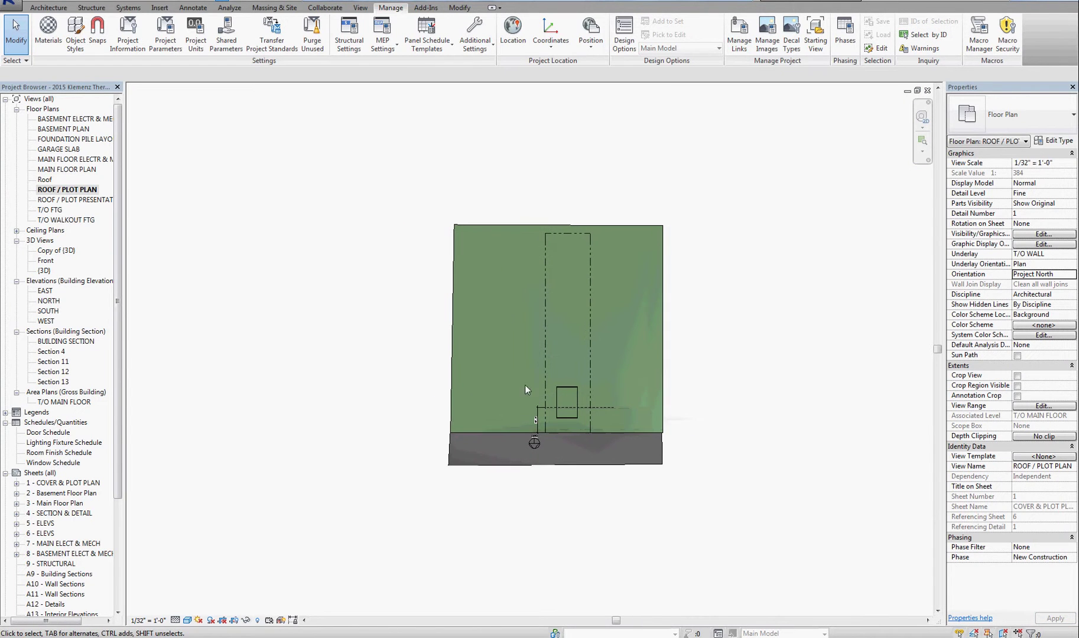
Rotate Project North by 180°, accept the warning, and recentre the plot plan
left_click(601, 50)
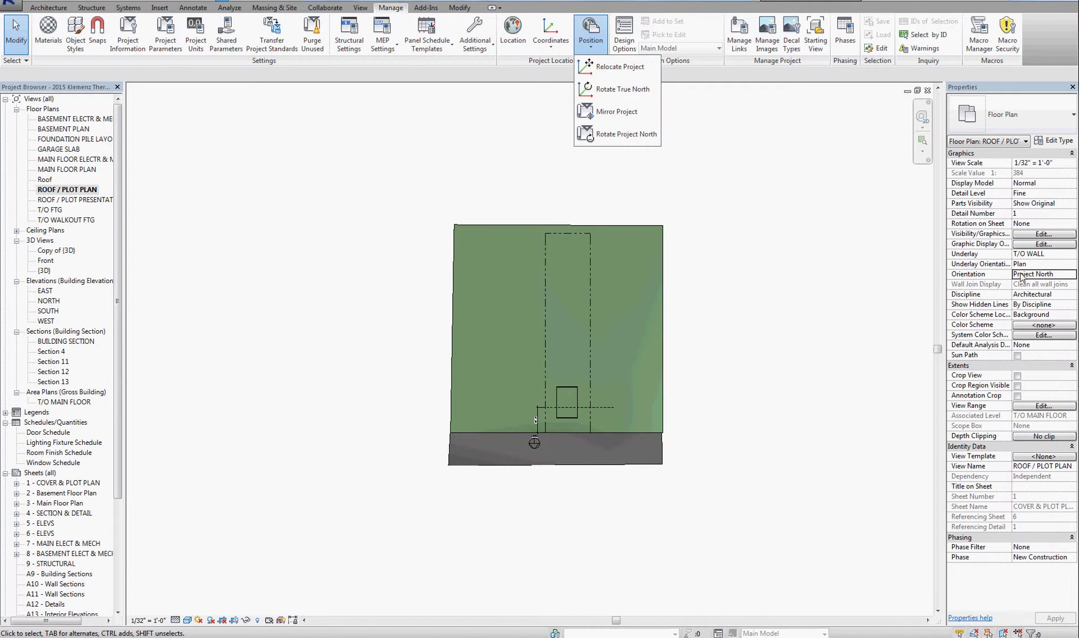
left_click(627, 135)
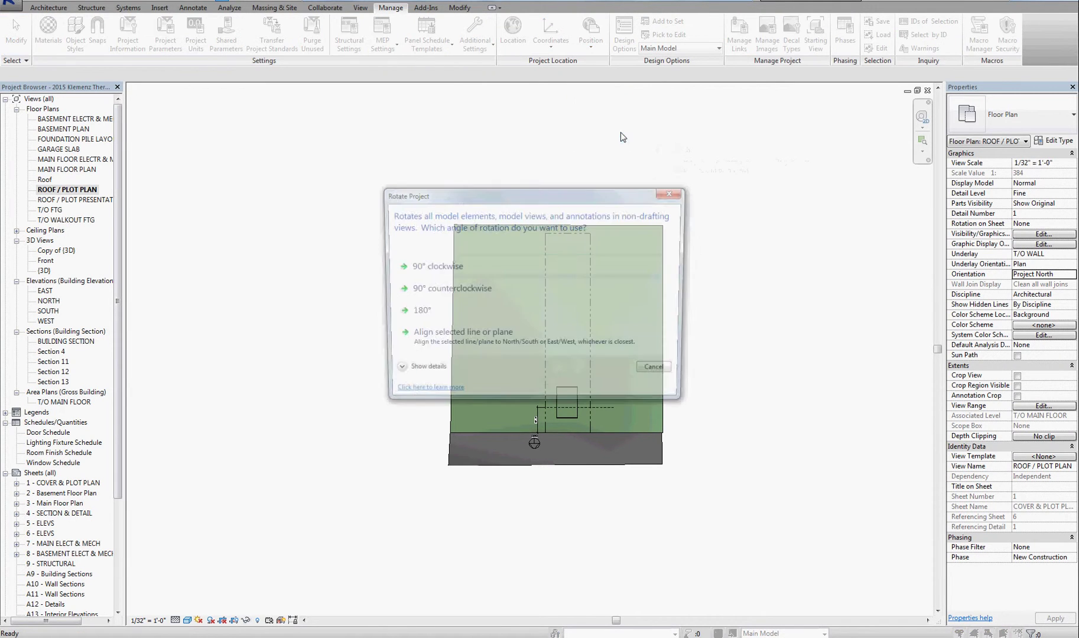
left_click(424, 312)
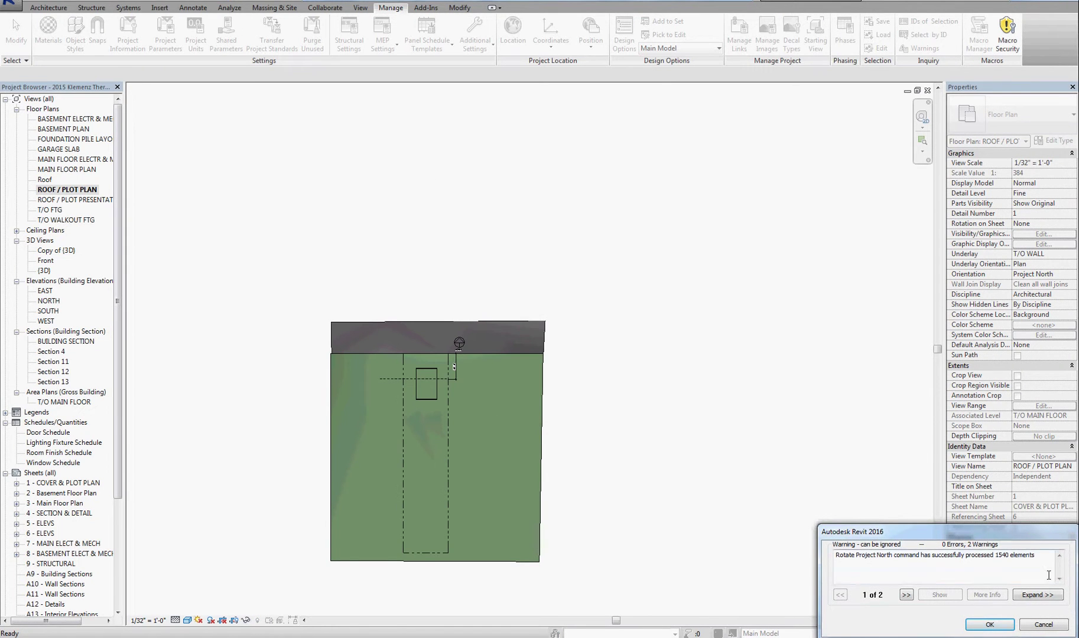
left_click(989, 625)
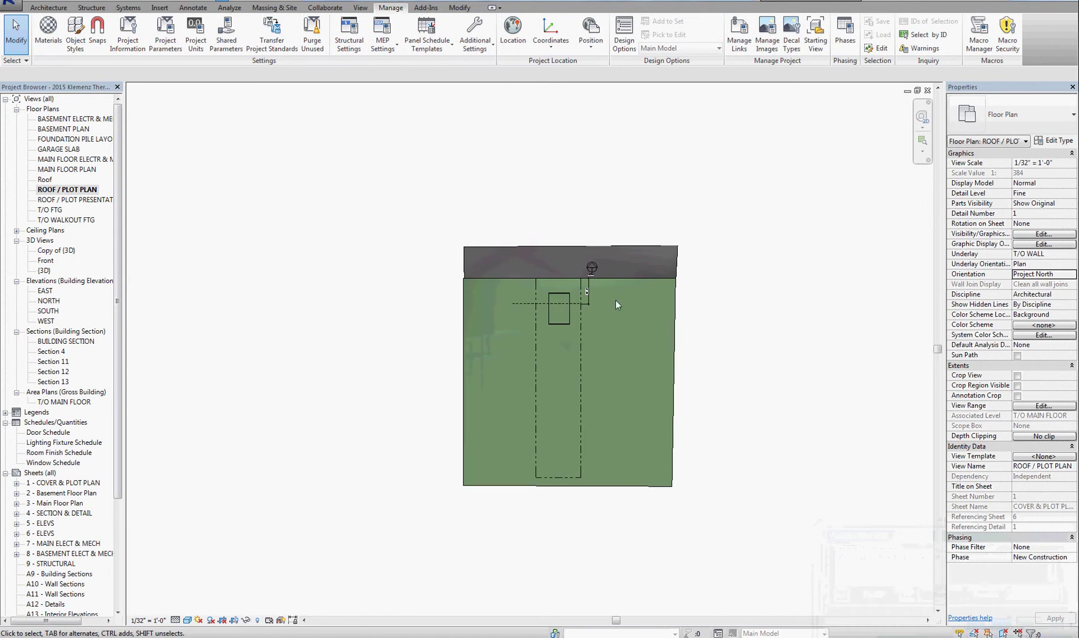
scroll(630, 298, "up", 2)
middle_click_drag(522, 236, 499, 172)
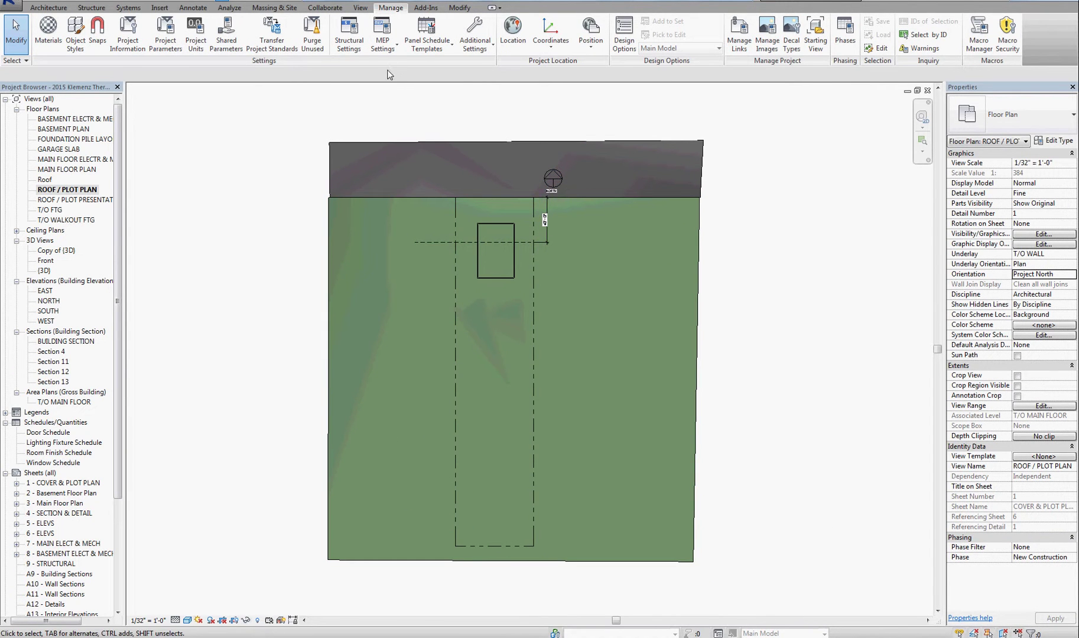
Rotate Project North by another 180° and accept the warning
left_click(590, 36)
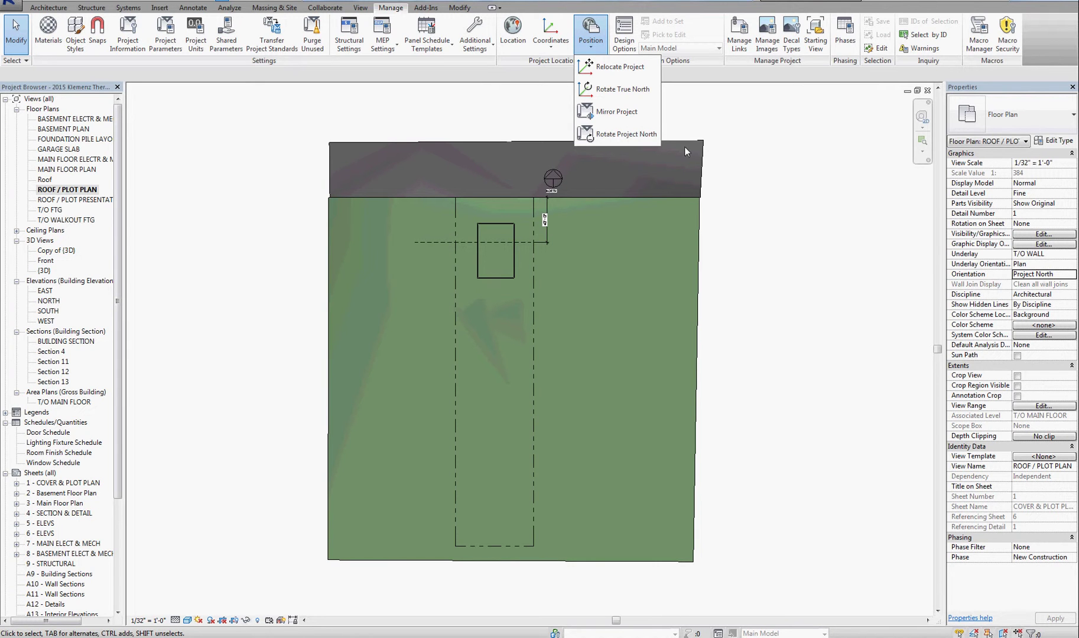
left_click(621, 133)
left_click(420, 313)
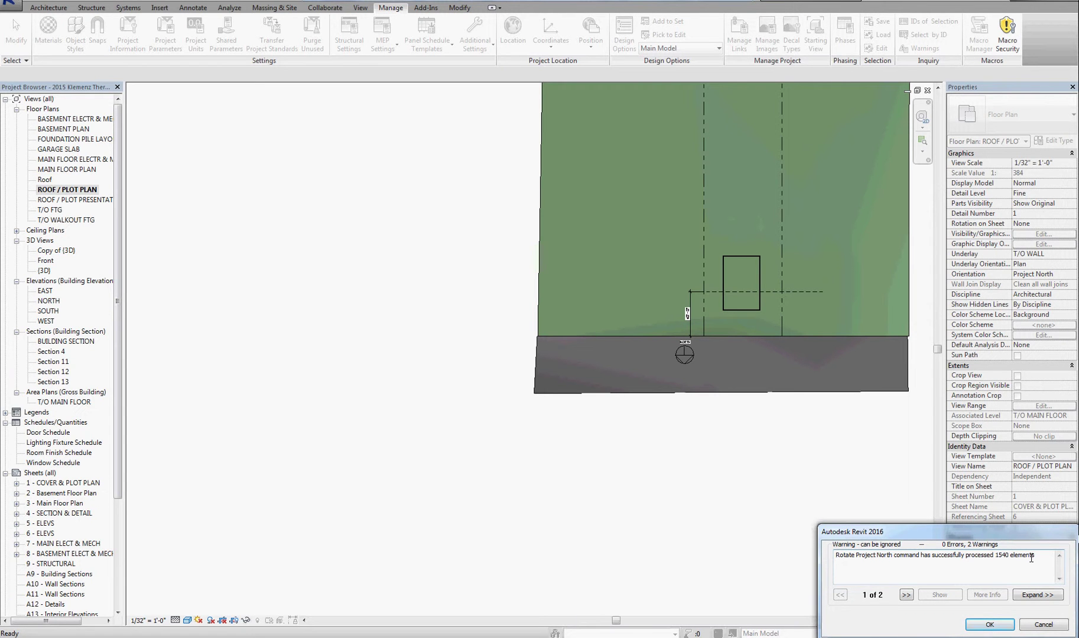
left_click(990, 625)
Pan and zoom around the rotated site to inspect the NORTH arrow at the bottom
middle_click_drag(825, 295, 668, 408)
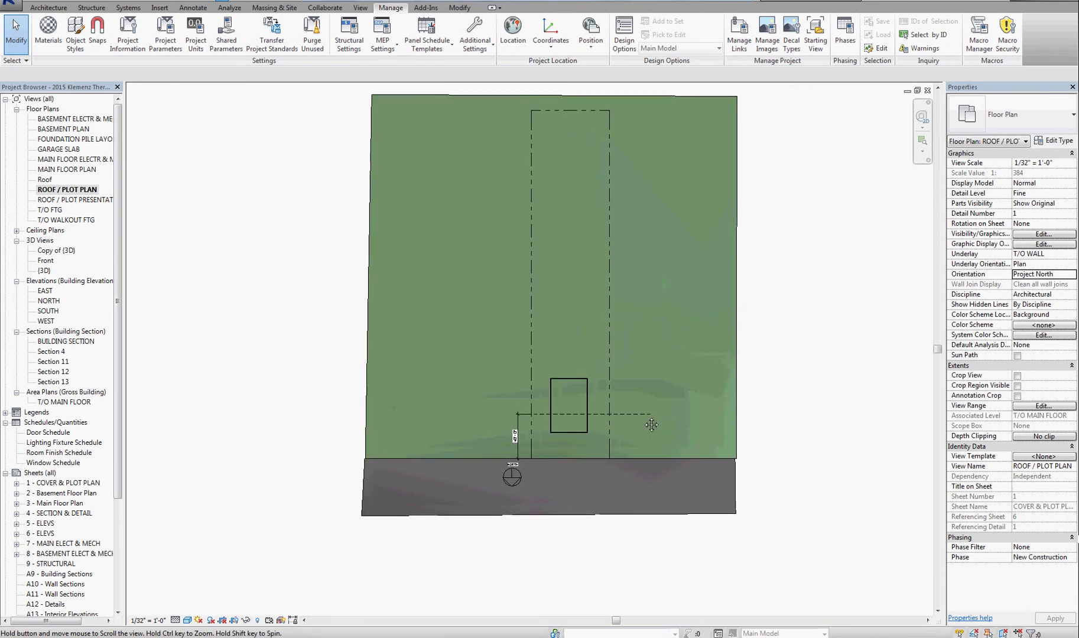
scroll(614, 483, "up", 4)
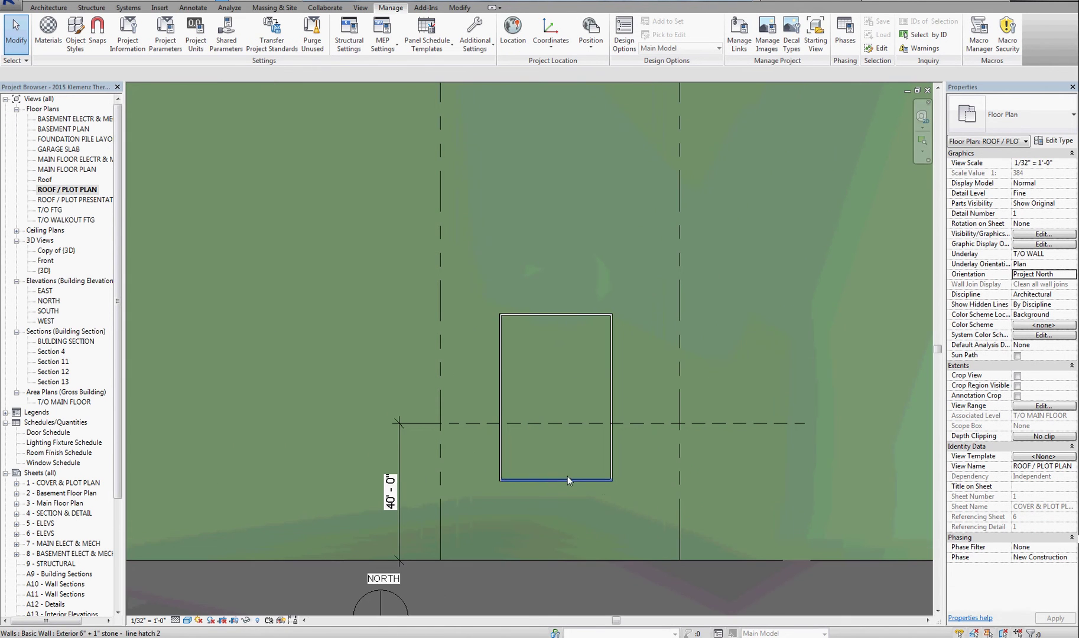
scroll(561, 488, "up", 1)
middle_click_drag(560, 488, 590, 357)
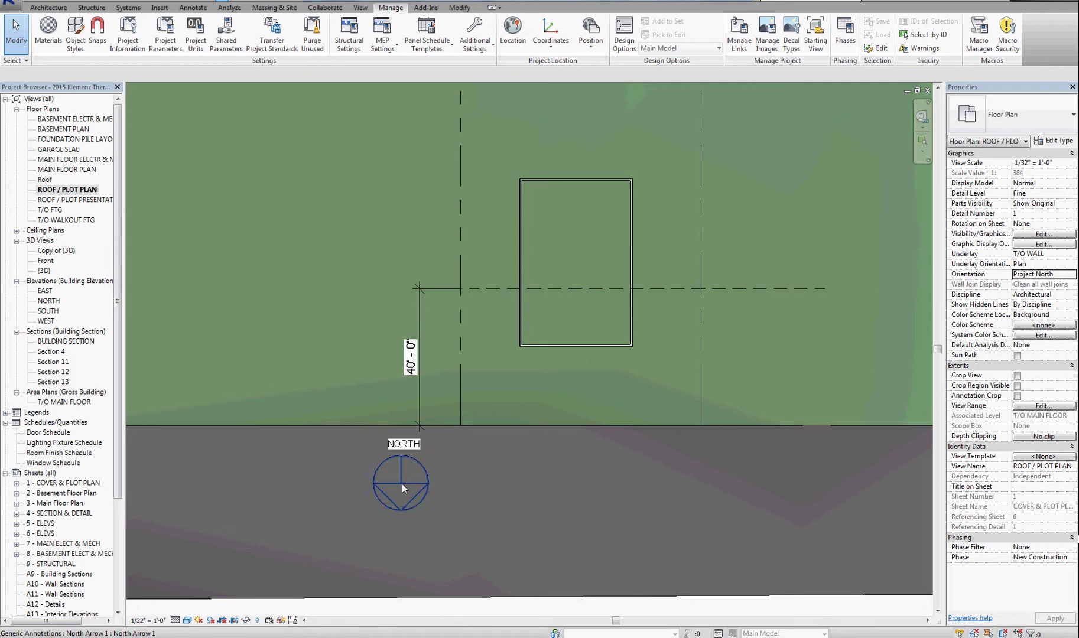
scroll(400, 483, "down", 3)
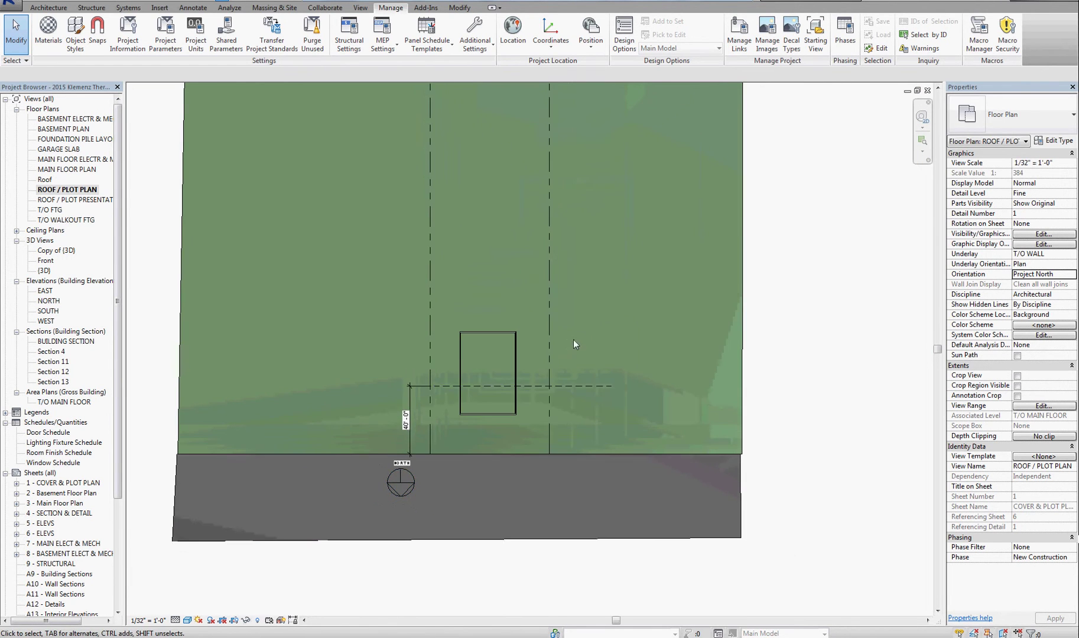
middle_click_drag(408, 206, 453, 283)
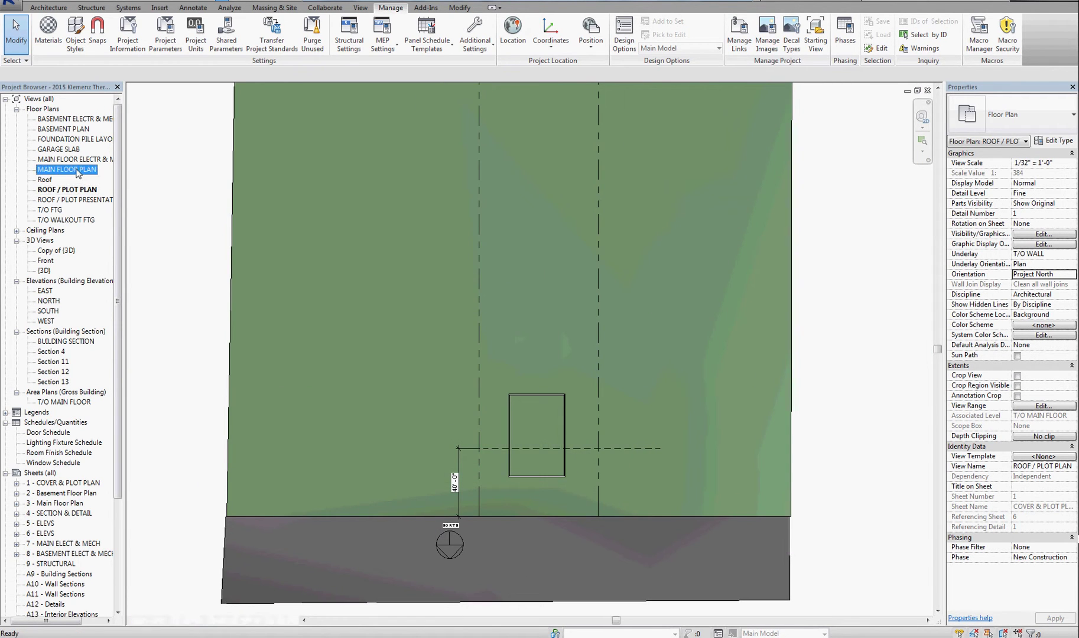
Open MAIN FLOOR PLAN and switch its Orientation from True North to Project North
double_click(77, 170)
middle_click_drag(268, 405, 475, 229)
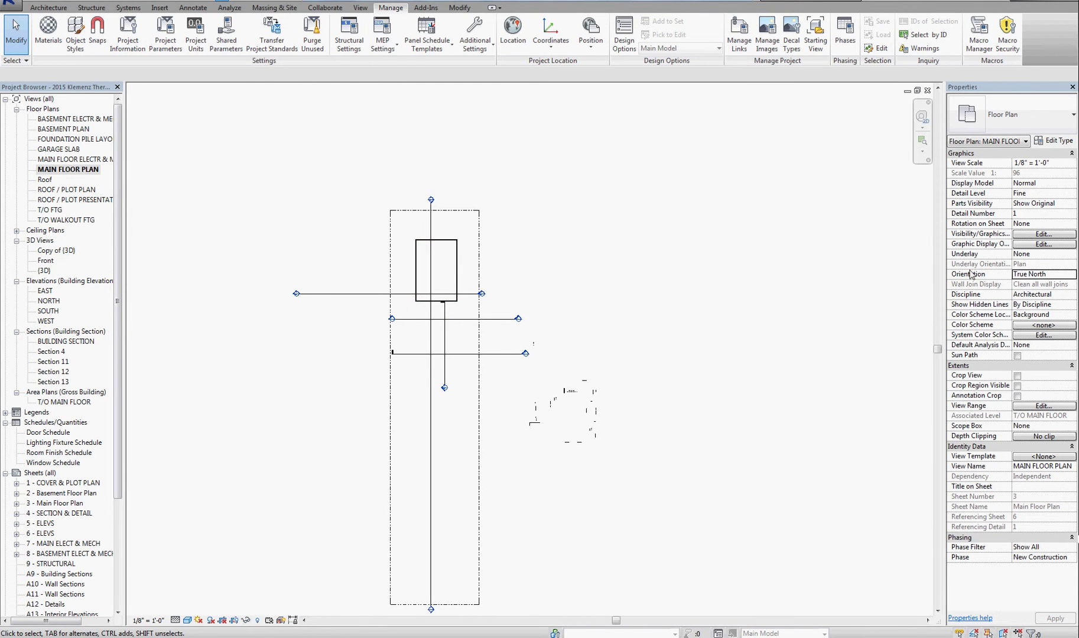
left_click(1072, 274)
left_click(1032, 284)
middle_click_drag(790, 313, 609, 465)
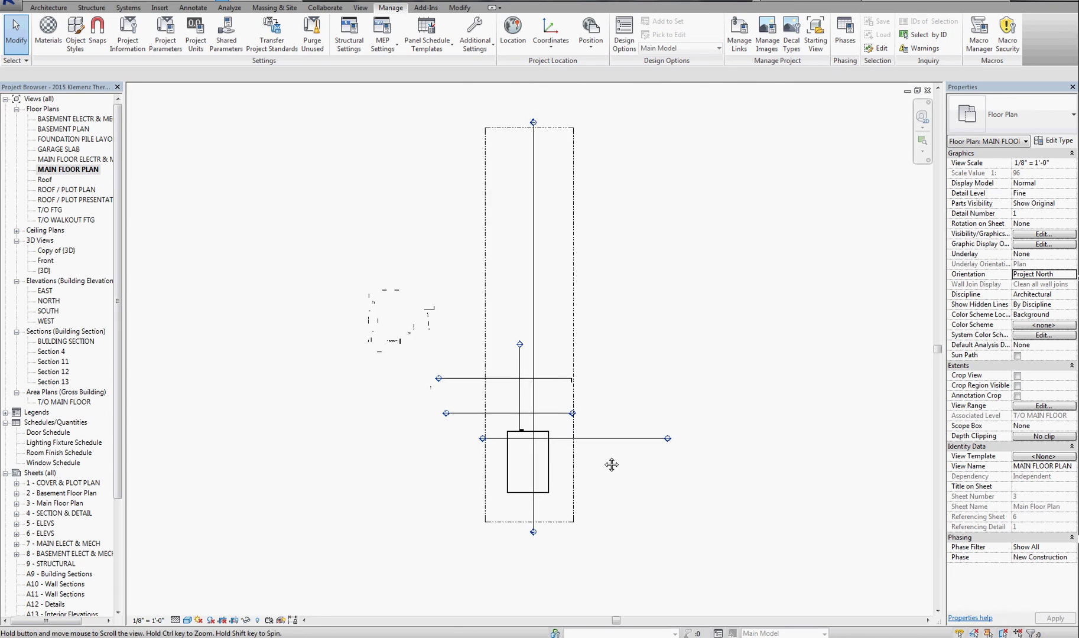